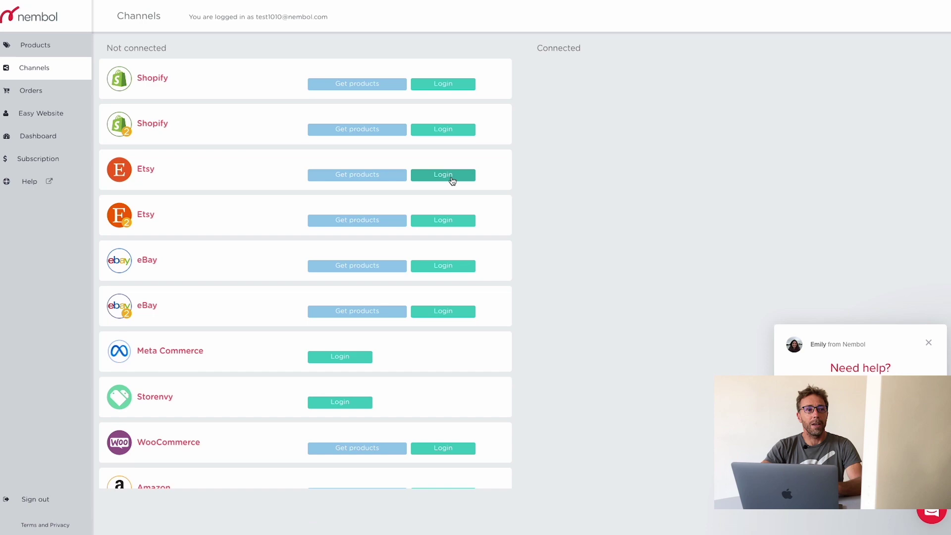
Step: Log in to Etsy from Nembol and grant Nembol access to the Etsy account
{"action": "left_click", "coordinate": [451, 178]}
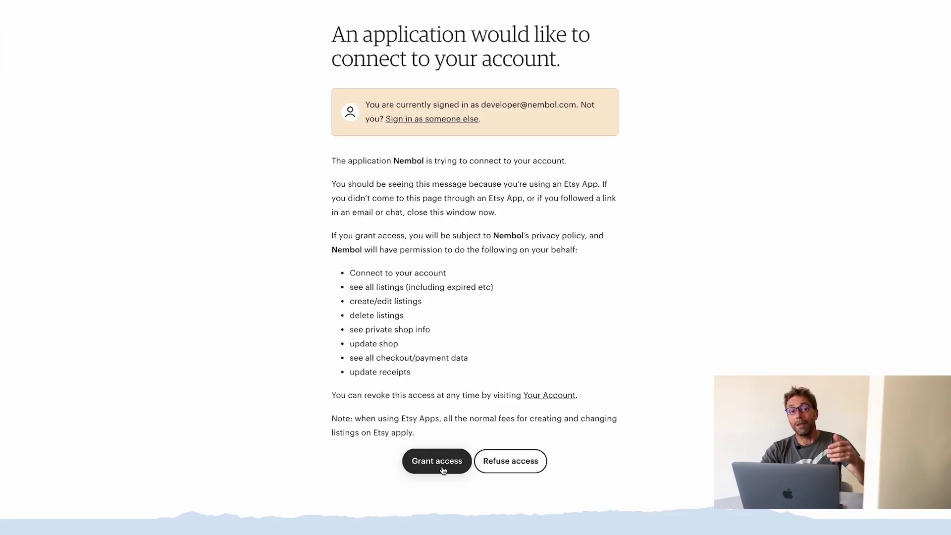
{"action": "left_click", "coordinate": [436, 461]}
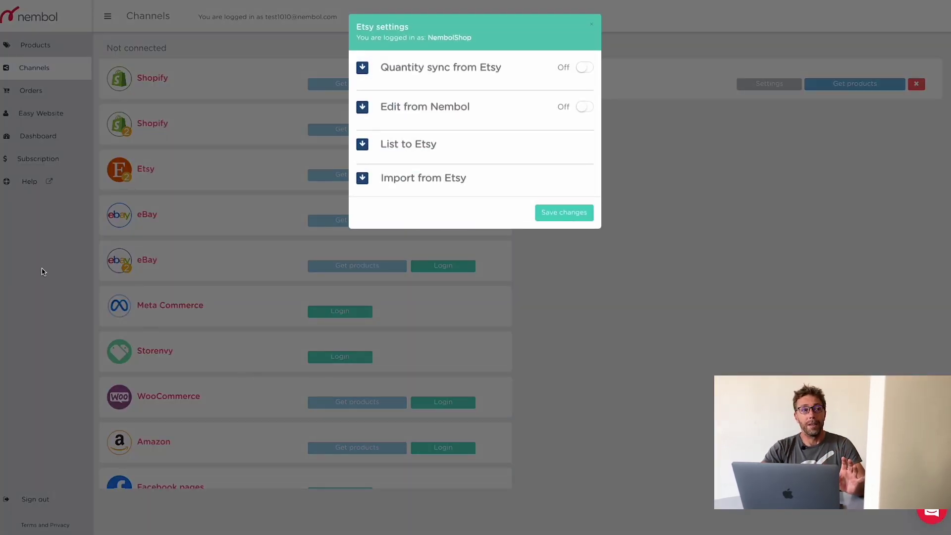
Step: Save the Etsy import settings with Product Status Publish as Active and Import updates on
{"action": "left_click", "coordinate": [425, 187]}
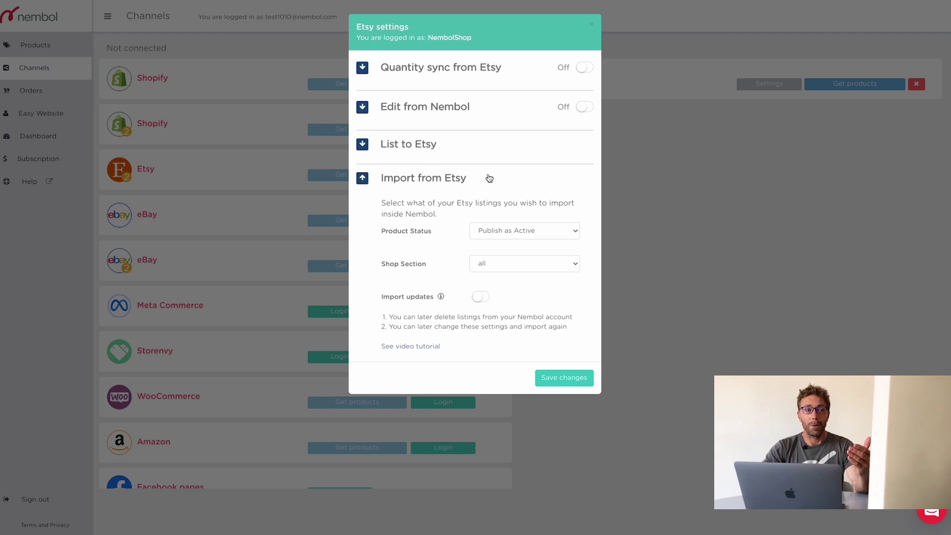
{"action": "left_click", "coordinate": [522, 233]}
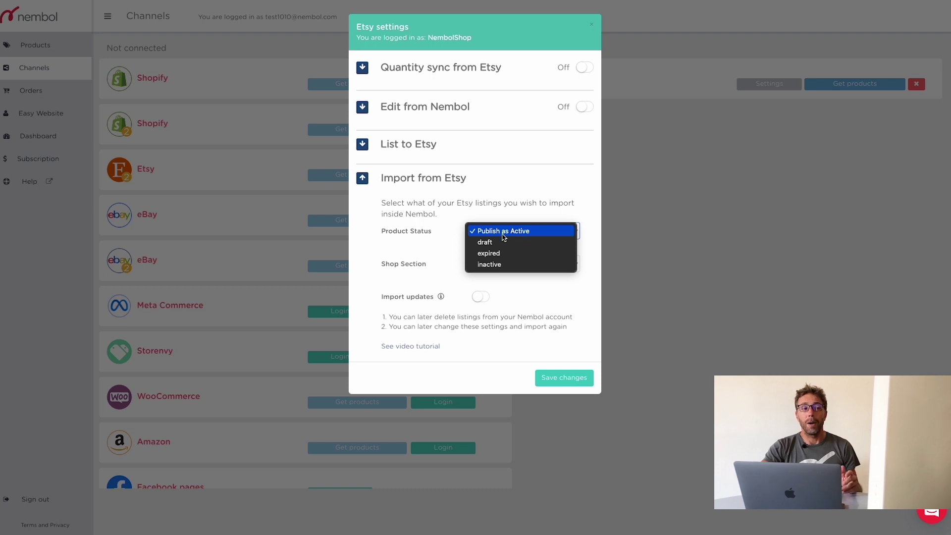
{"action": "left_click", "coordinate": [500, 232]}
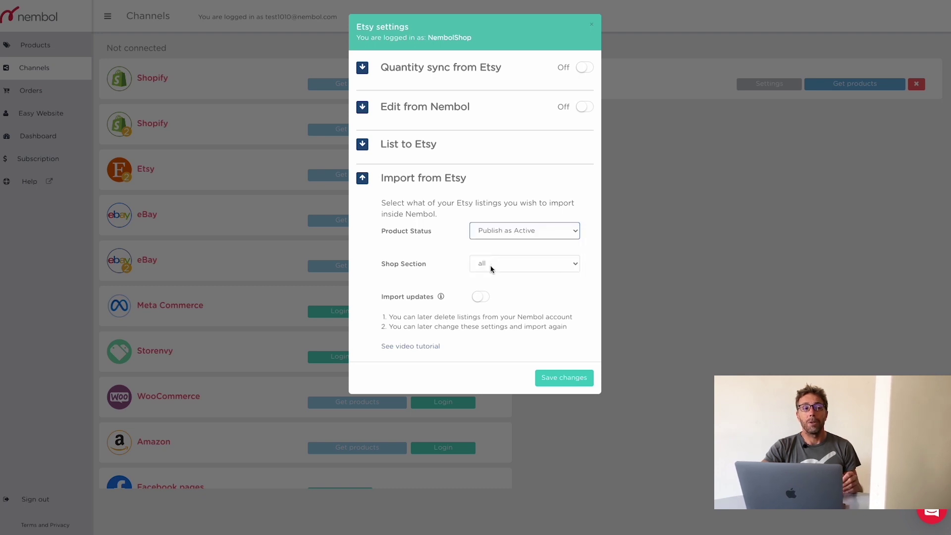
{"action": "left_click", "coordinate": [479, 297]}
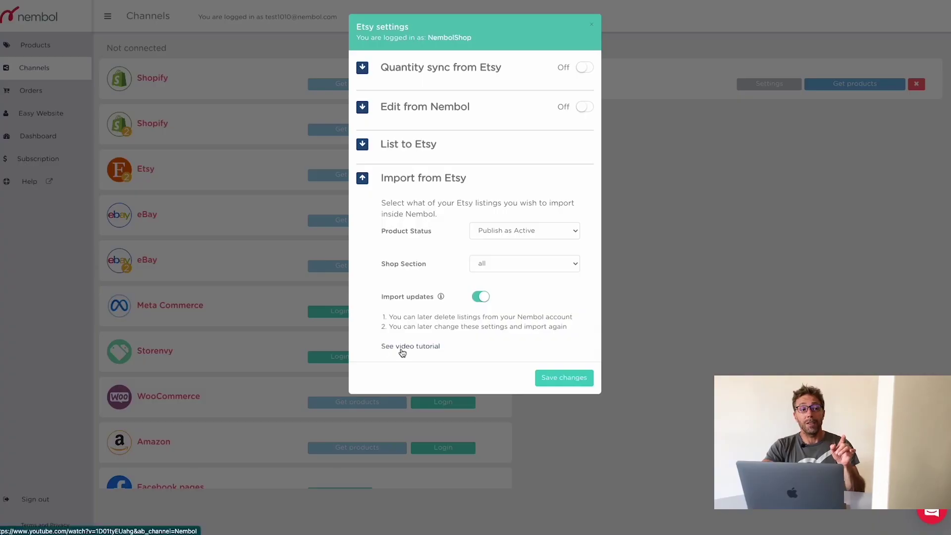
{"action": "left_click", "coordinate": [574, 378]}
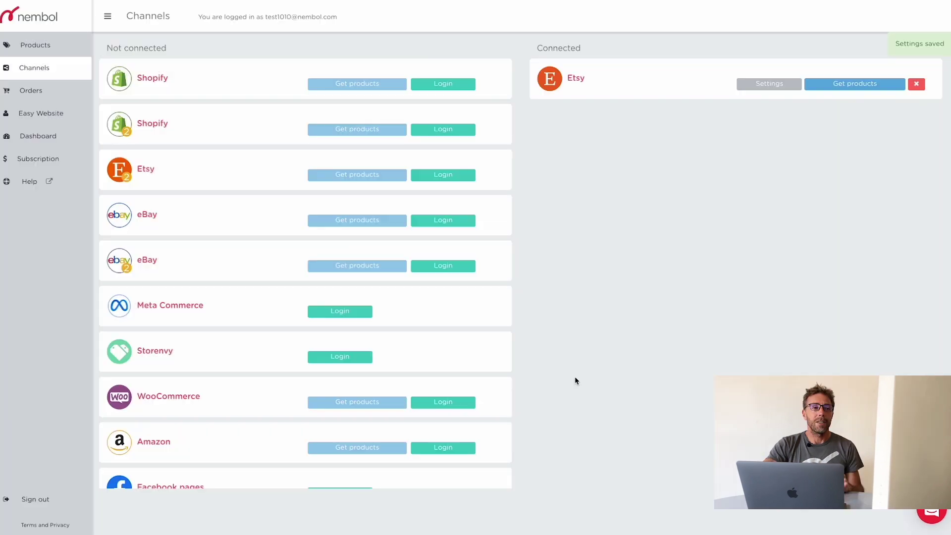
Step: Import the Etsy listings and view the 23 imported products on the Products page
{"action": "left_click", "coordinate": [851, 85]}
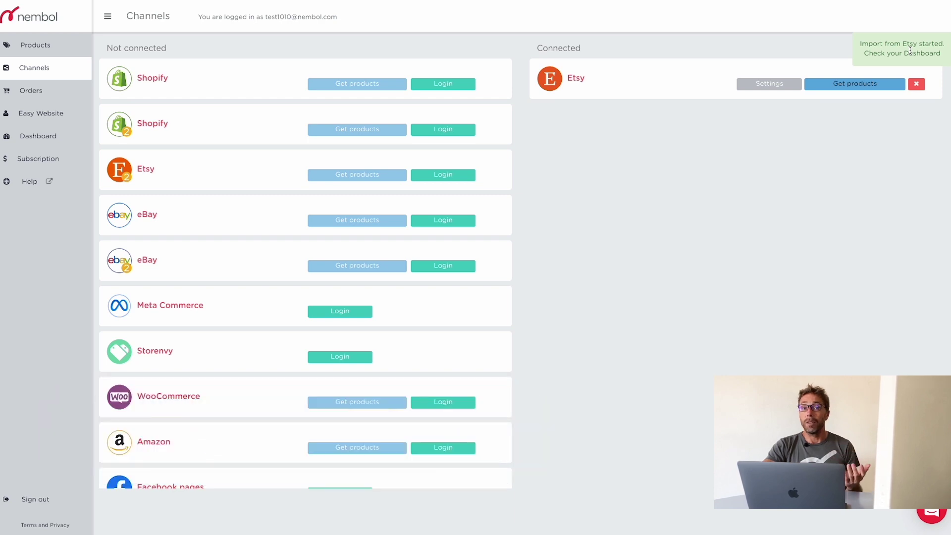
{"action": "left_click", "coordinate": [30, 53]}
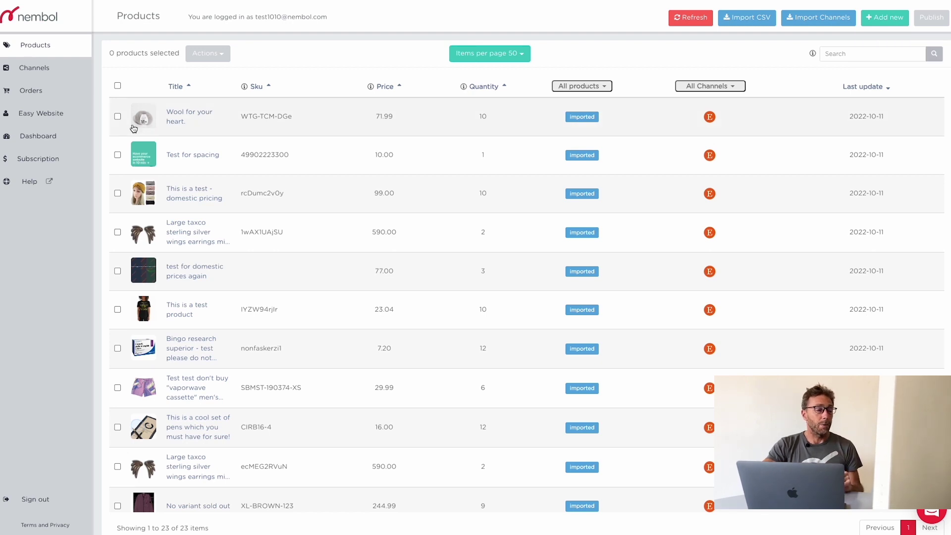
Step: Refresh the product list, then return to the Channels overview
{"action": "left_click", "coordinate": [699, 22]}
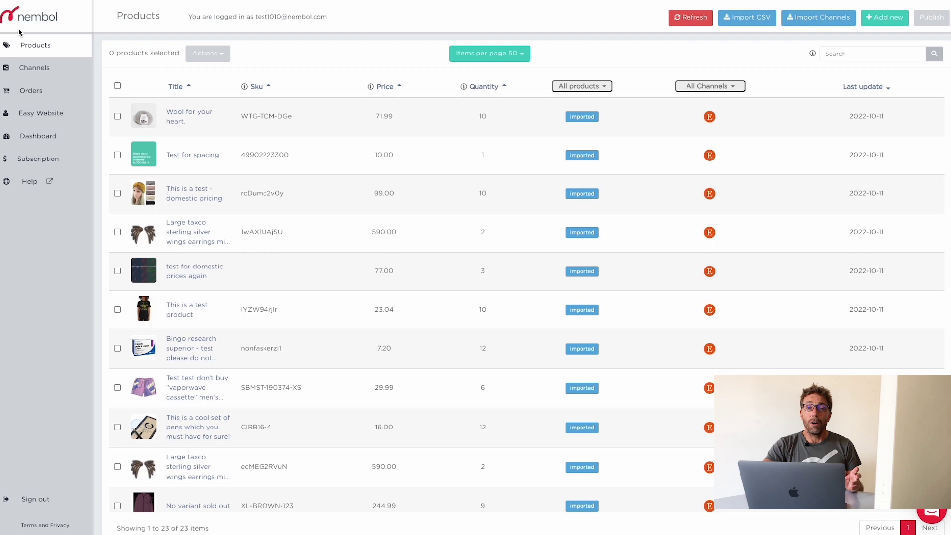
{"action": "left_click", "coordinate": [39, 68]}
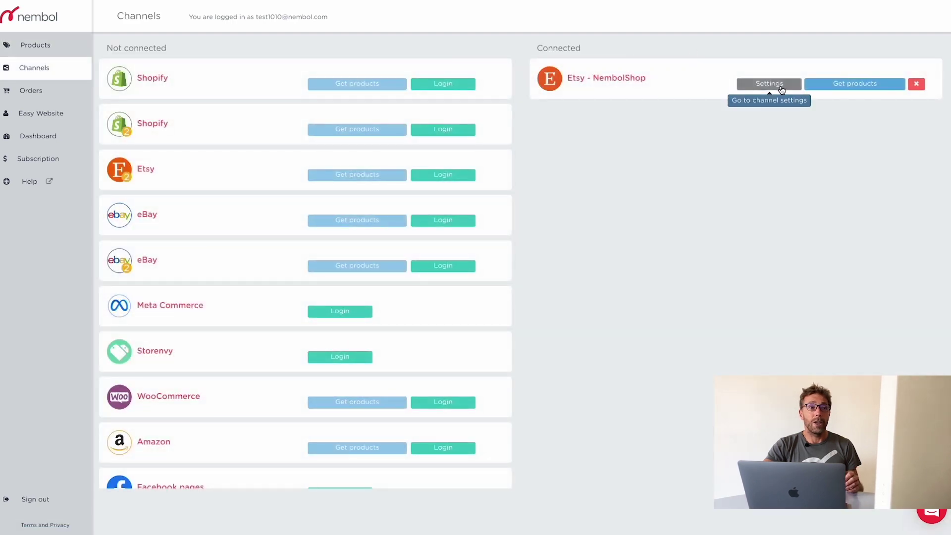
Step: Change the Etsy Product Status to draft, save it, and confirm a second Etsy import
{"action": "left_click", "coordinate": [781, 88]}
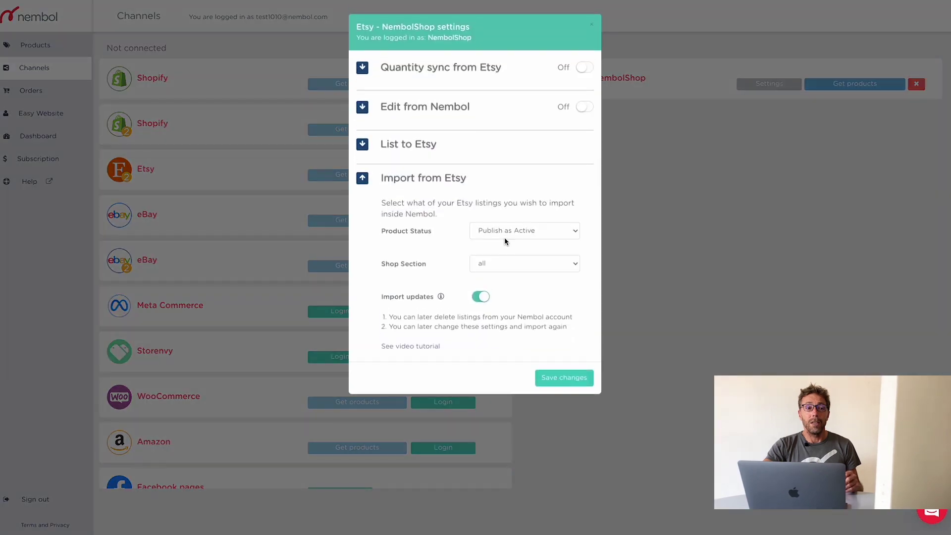
{"action": "left_click", "coordinate": [510, 232]}
{"action": "left_click", "coordinate": [505, 243]}
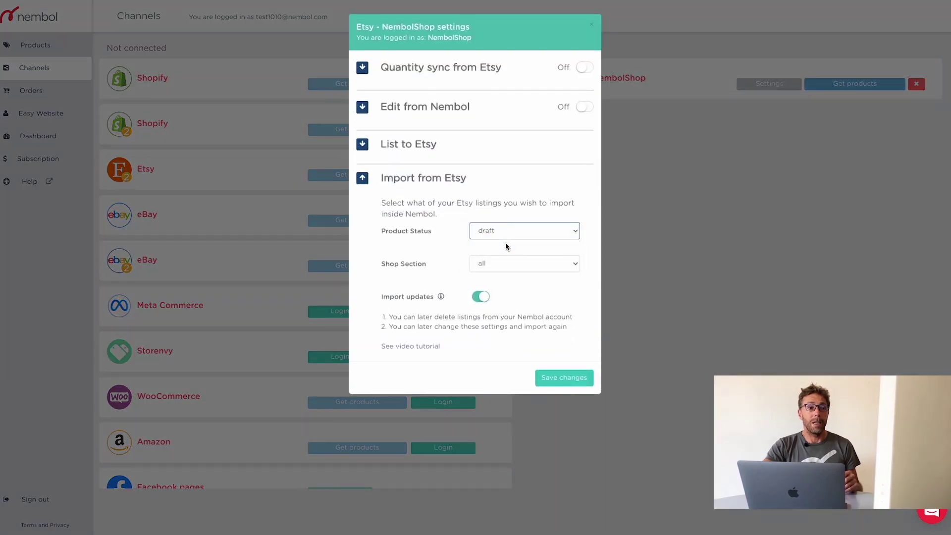
{"action": "left_click", "coordinate": [564, 377]}
{"action": "left_click", "coordinate": [858, 84]}
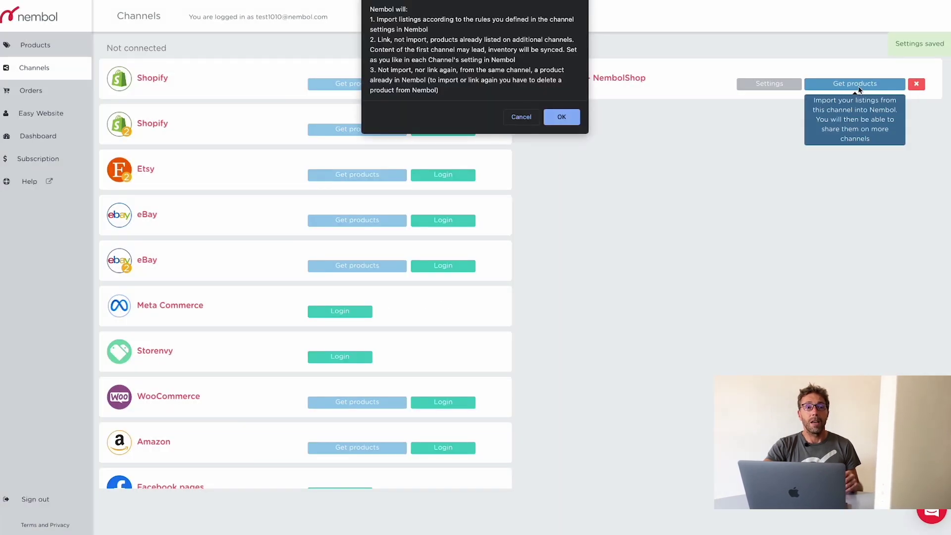
{"action": "left_click", "coordinate": [562, 117]}
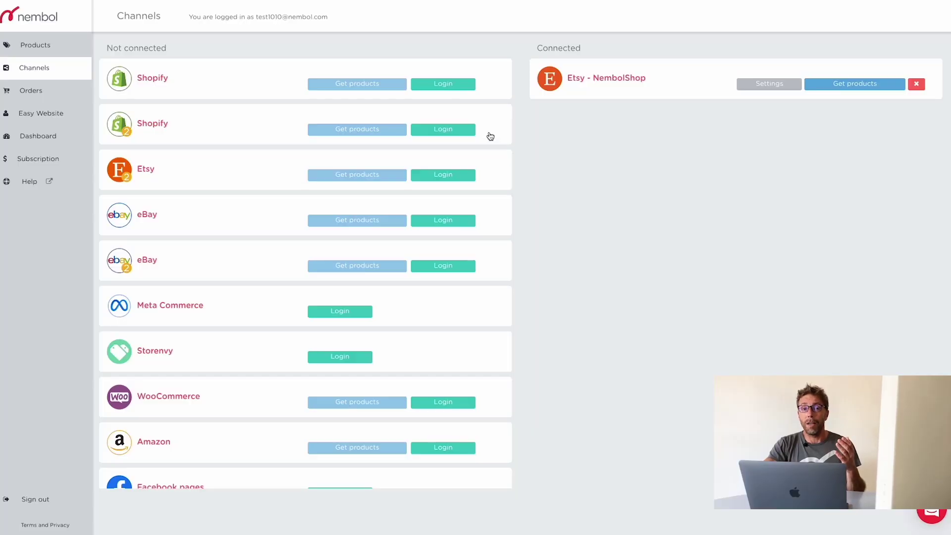
Step: Connect the Shopify store 'nembol' to Nembol
{"action": "left_click", "coordinate": [440, 85]}
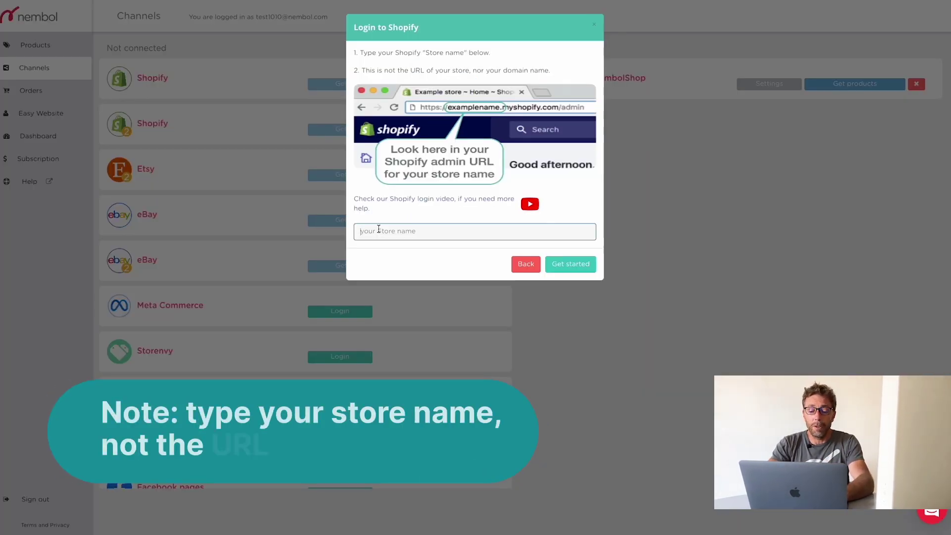
{"action": "type", "text": "nembol"}
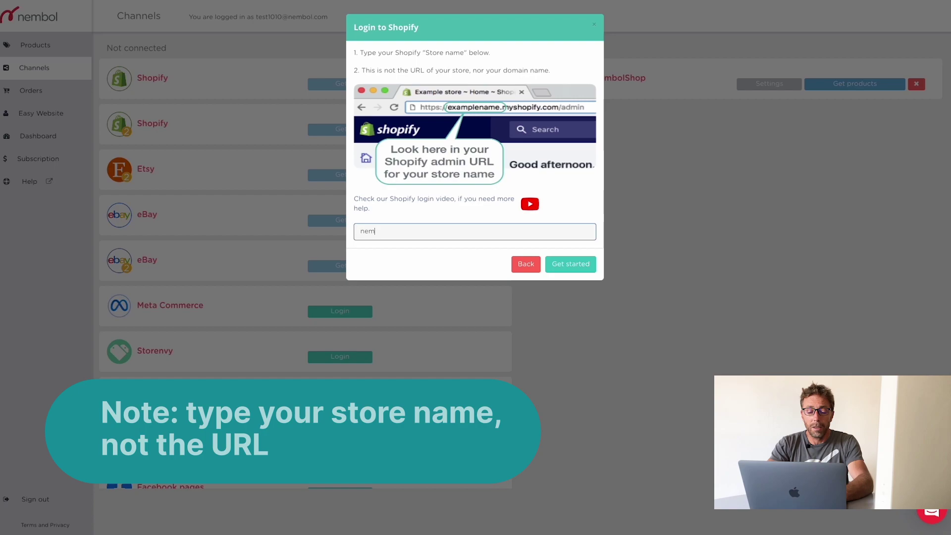
{"action": "left_click", "coordinate": [574, 266]}
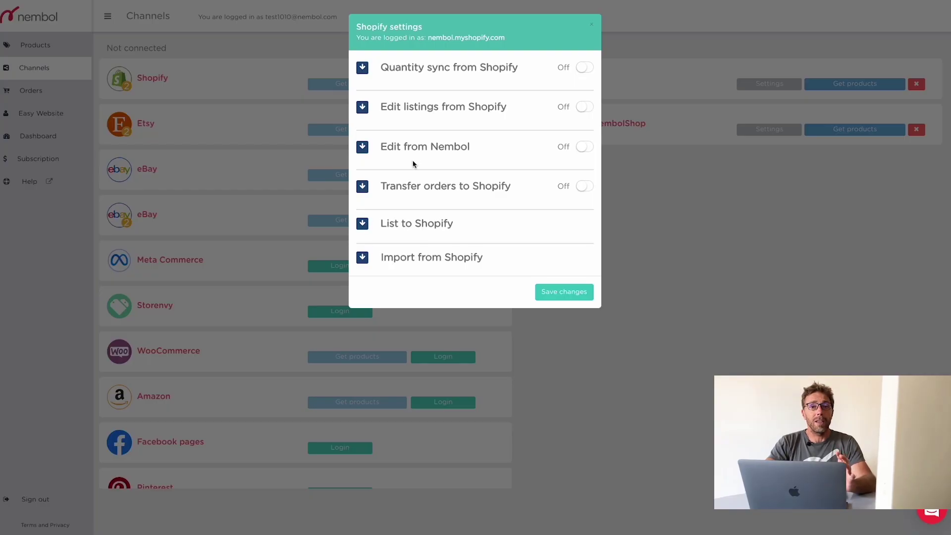
Step: Save the List to Shopify settings with Price Rule Off and no collection
{"action": "left_click", "coordinate": [412, 224]}
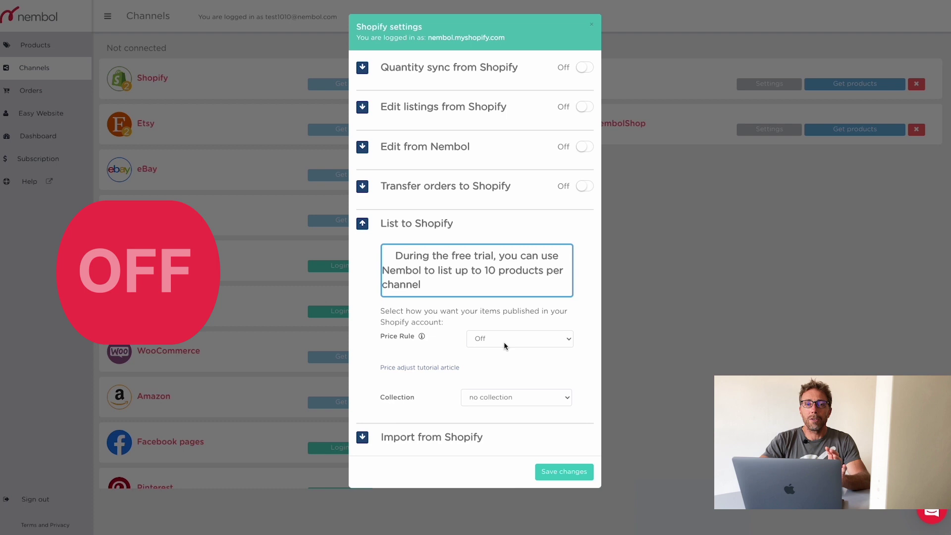
{"action": "left_click", "coordinate": [520, 399]}
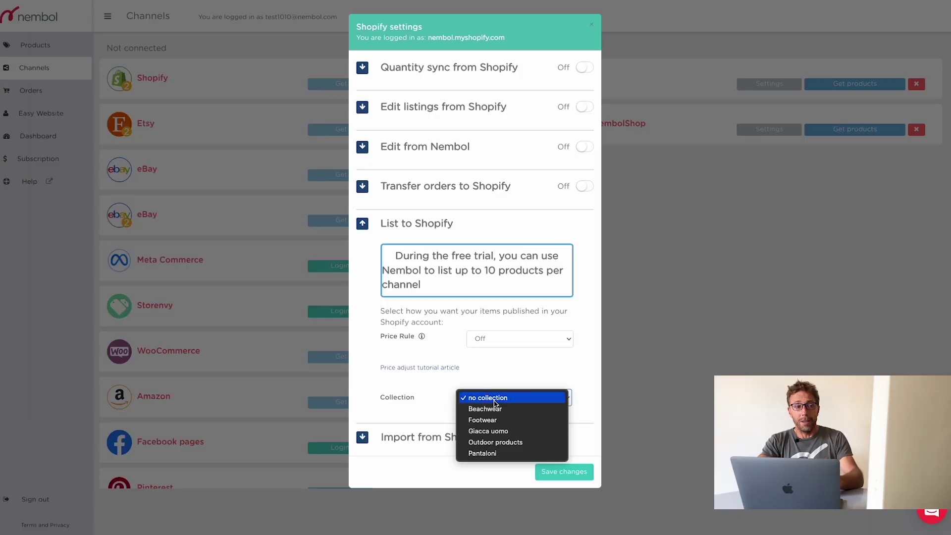
{"action": "left_click", "coordinate": [492, 396]}
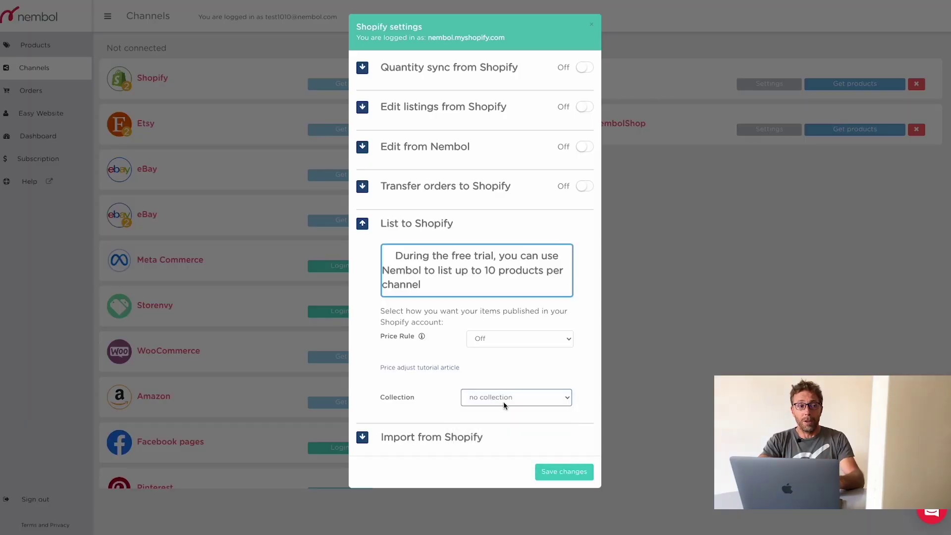
{"action": "left_click", "coordinate": [564, 473]}
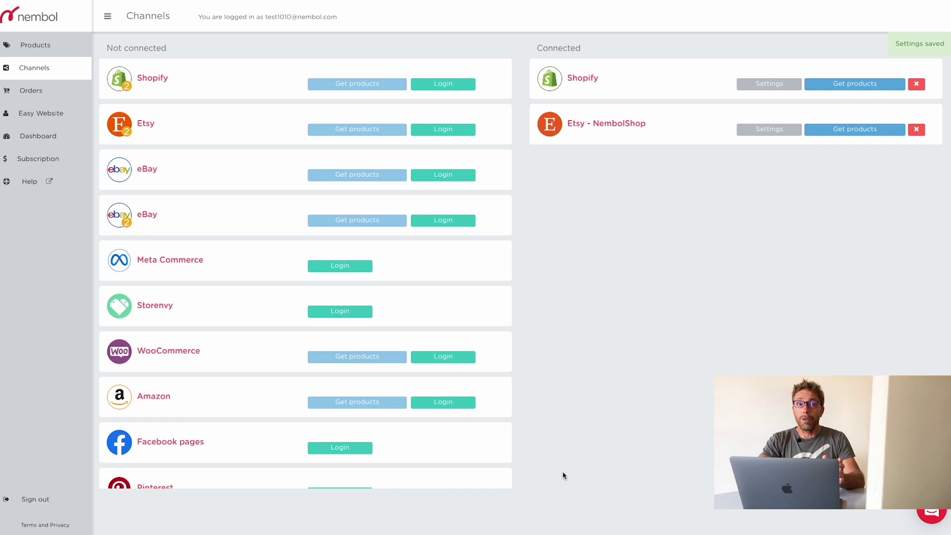
Step: Select all 50 products on the page and publish them to Shopify - nembol
{"action": "left_click", "coordinate": [33, 50]}
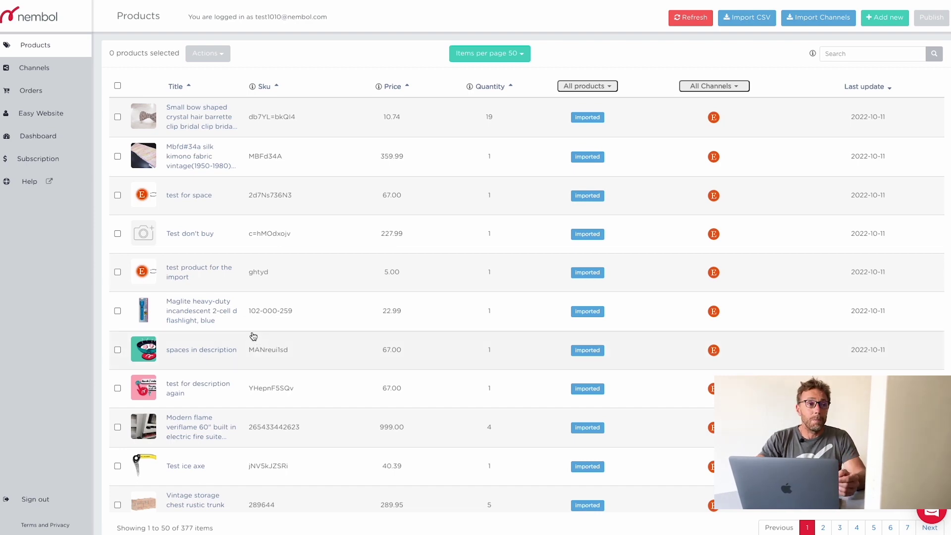
{"action": "left_click", "coordinate": [117, 86]}
{"action": "left_click", "coordinate": [214, 55]}
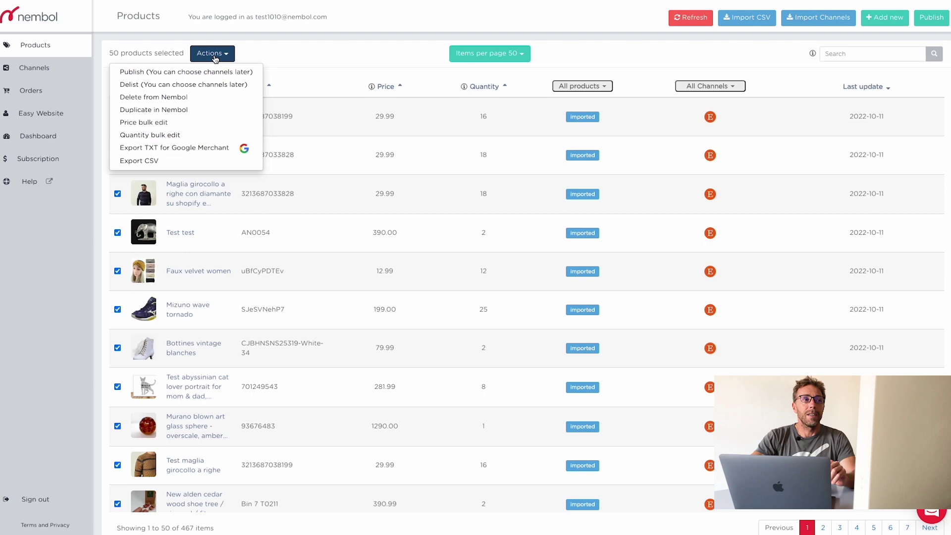
{"action": "left_click", "coordinate": [191, 72]}
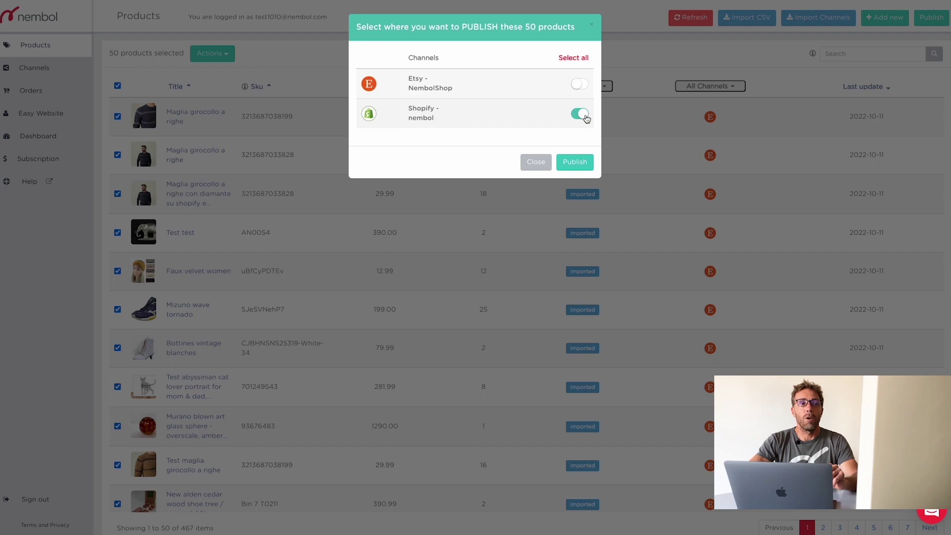
{"action": "left_click", "coordinate": [575, 163]}
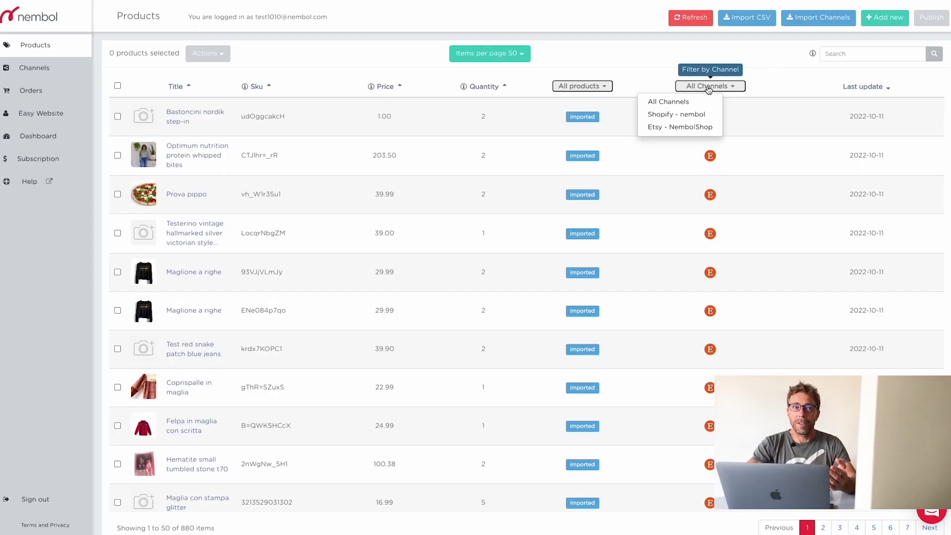
Step: Filter products to Shopify - nembol and open the Maglia girocollo a righe listing details
{"action": "left_click", "coordinate": [688, 115]}
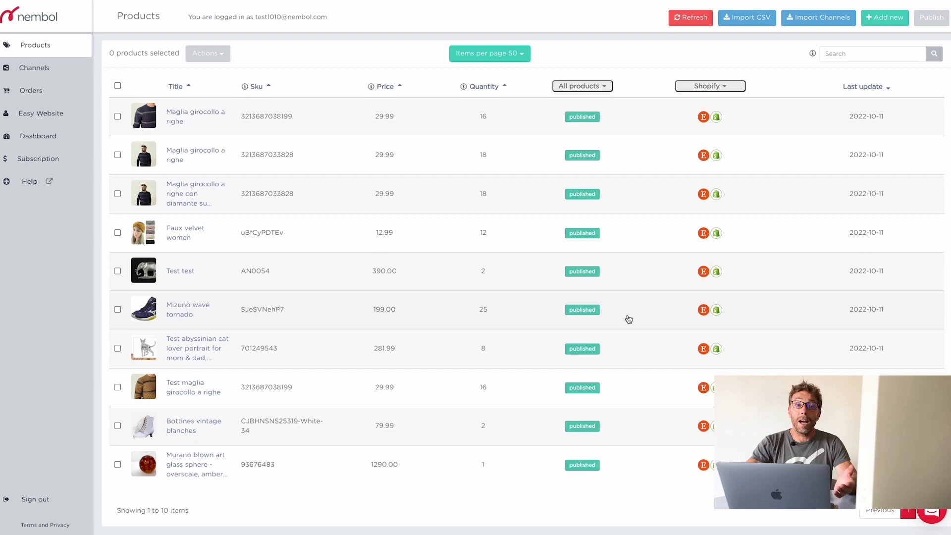
{"action": "left_click", "coordinate": [582, 118]}
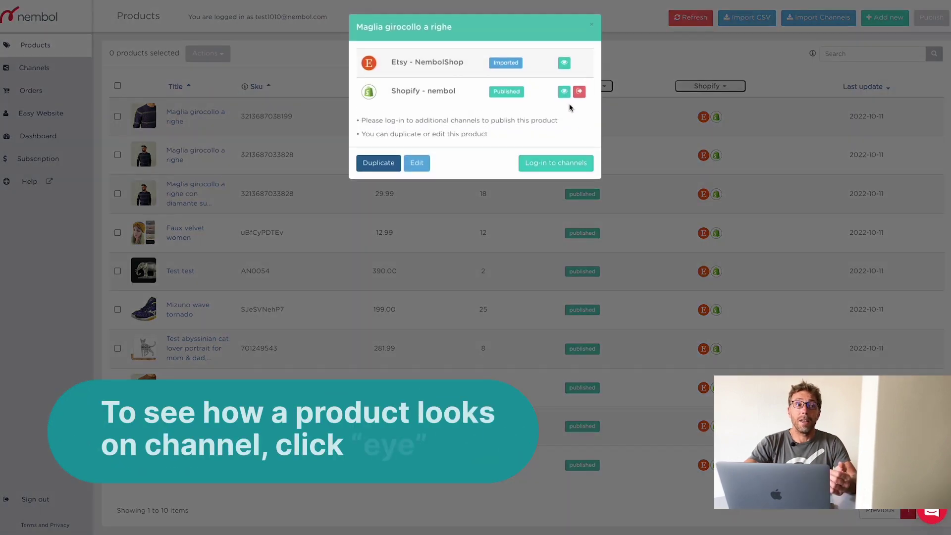
Step: View Maglia girocollo a righe, then Bottines vintage blanches ($79.99), in the Shopify store
{"action": "left_click", "coordinate": [564, 92]}
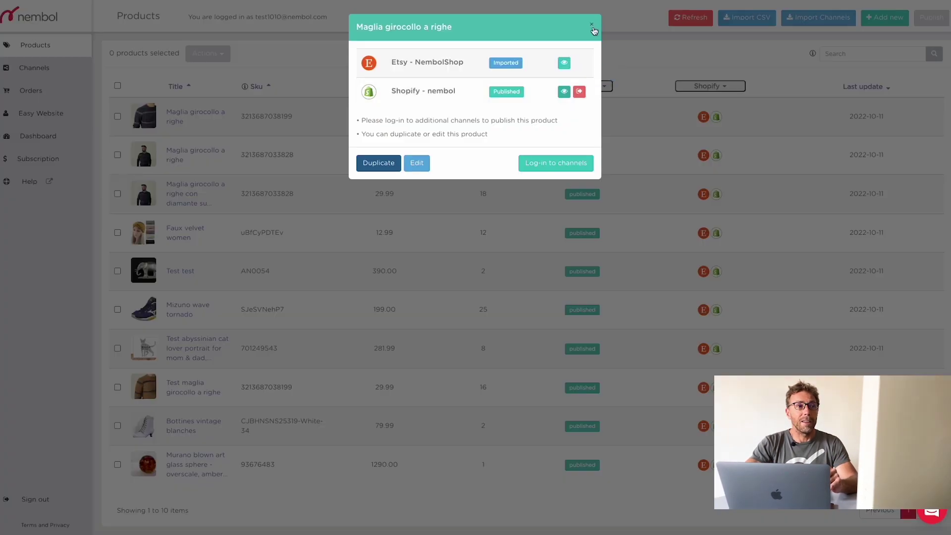
{"action": "left_click", "coordinate": [592, 27]}
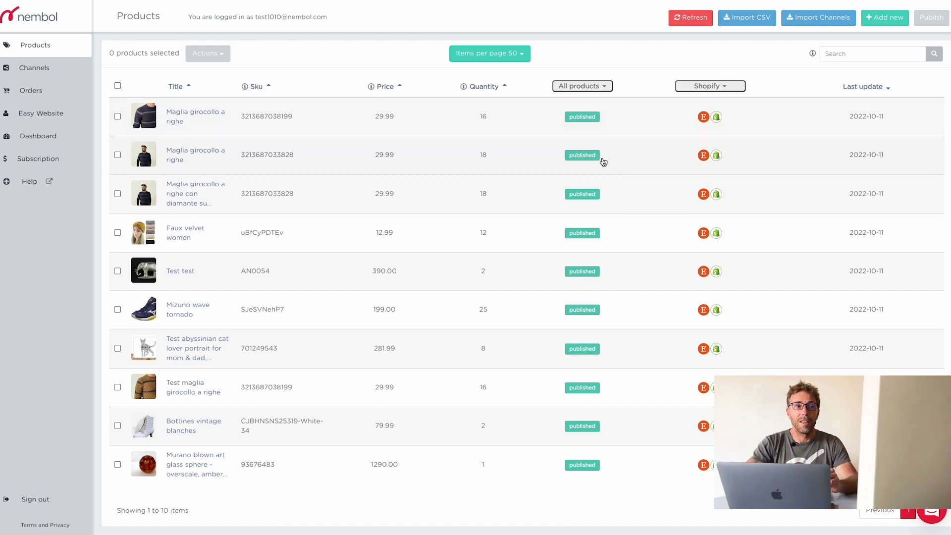
{"action": "left_click", "coordinate": [584, 427]}
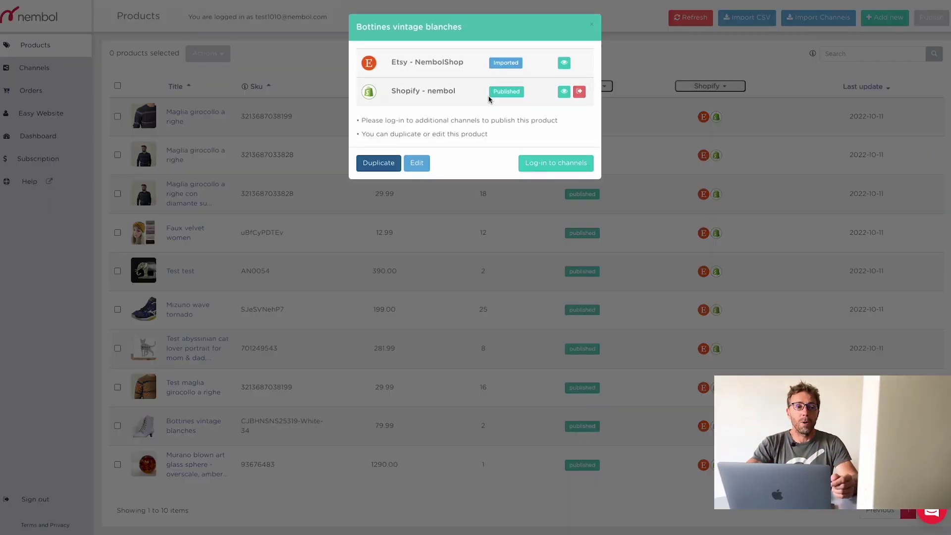
{"action": "left_click", "coordinate": [558, 91]}
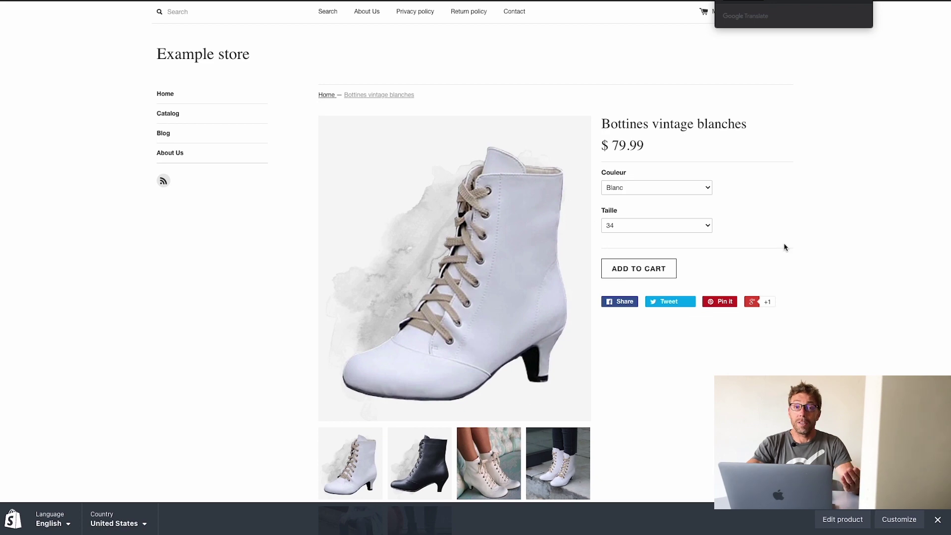